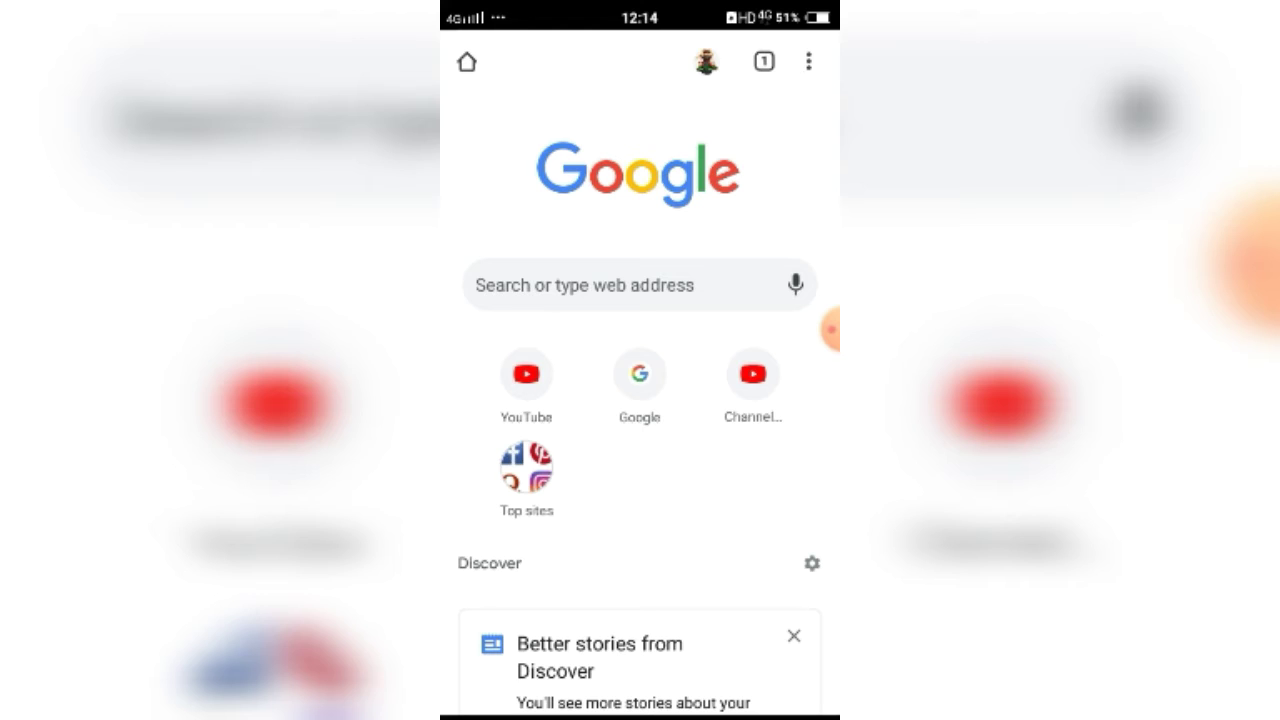
Paste the copied MediaFire link into the address bar and load the Antony Play Hack page
left_click(620, 285)
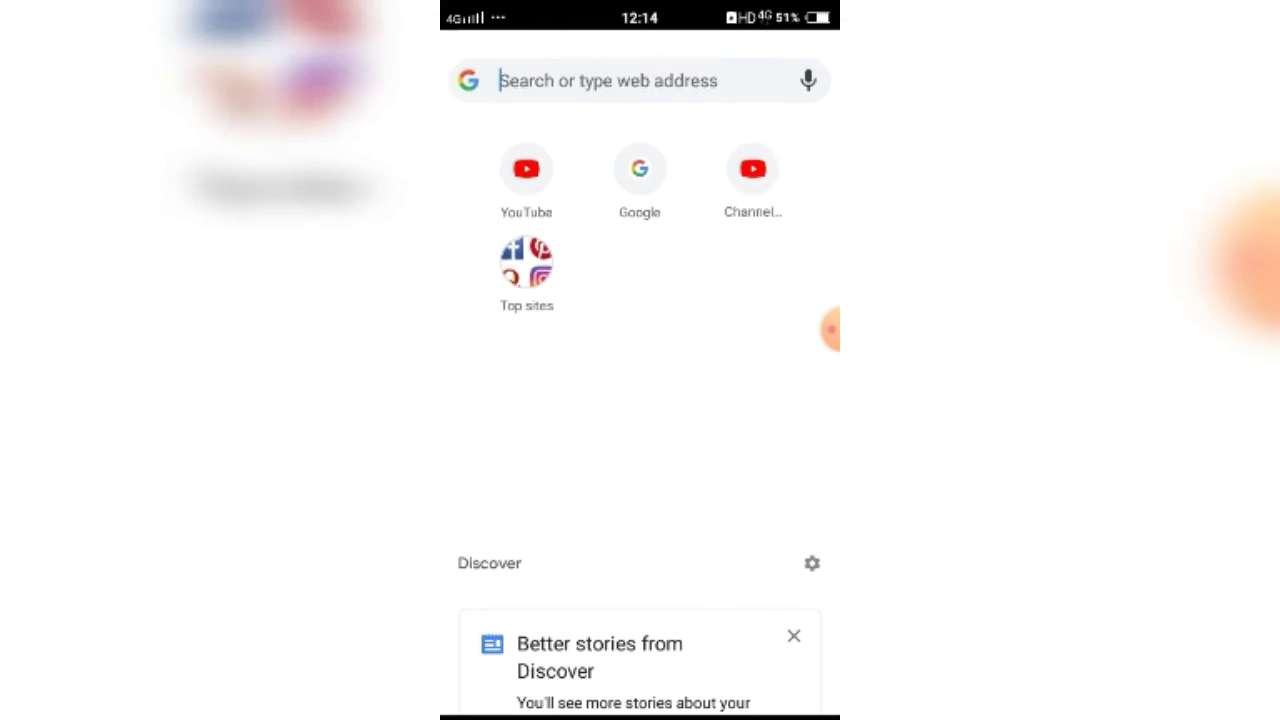
left_click(610, 63)
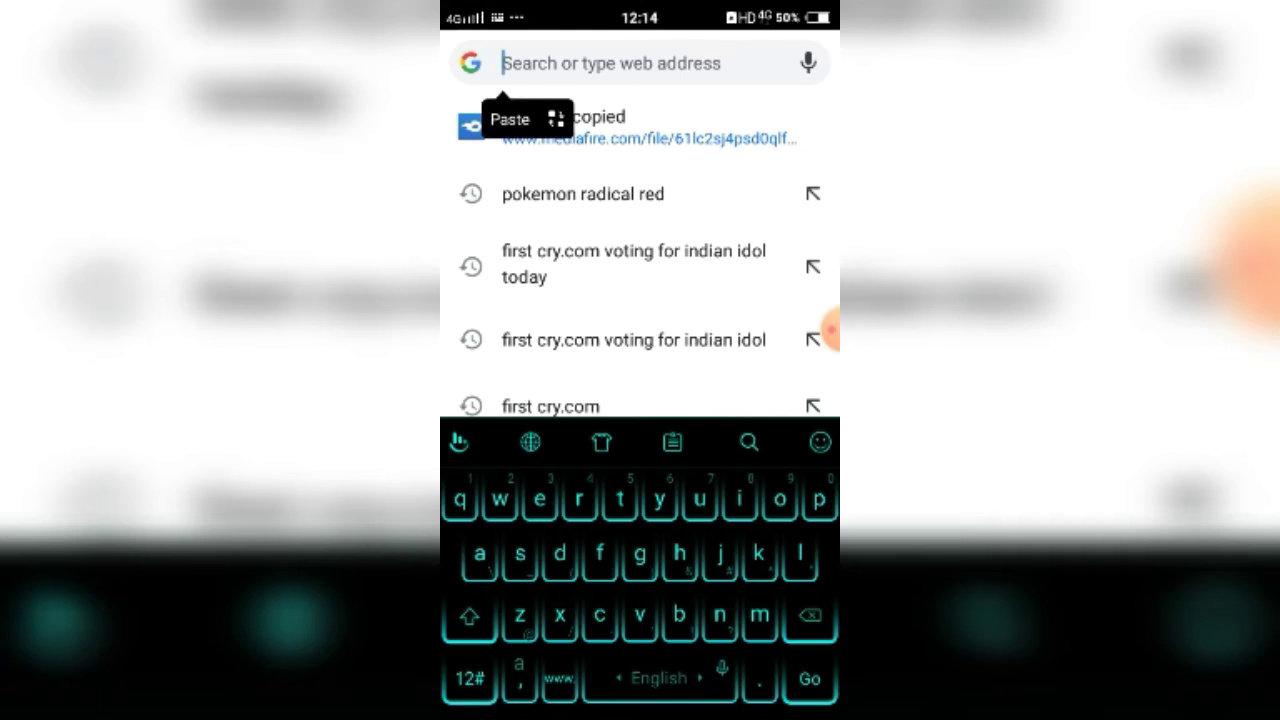
left_click(495, 120)
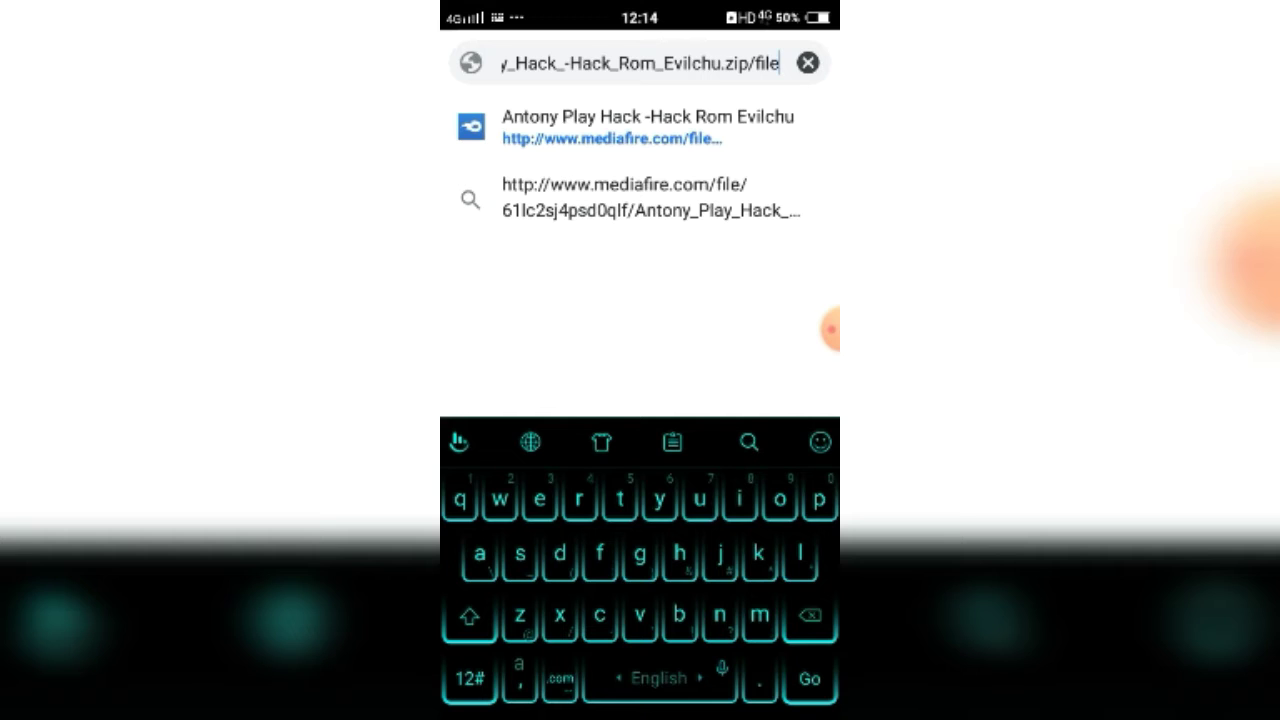
left_click(810, 679)
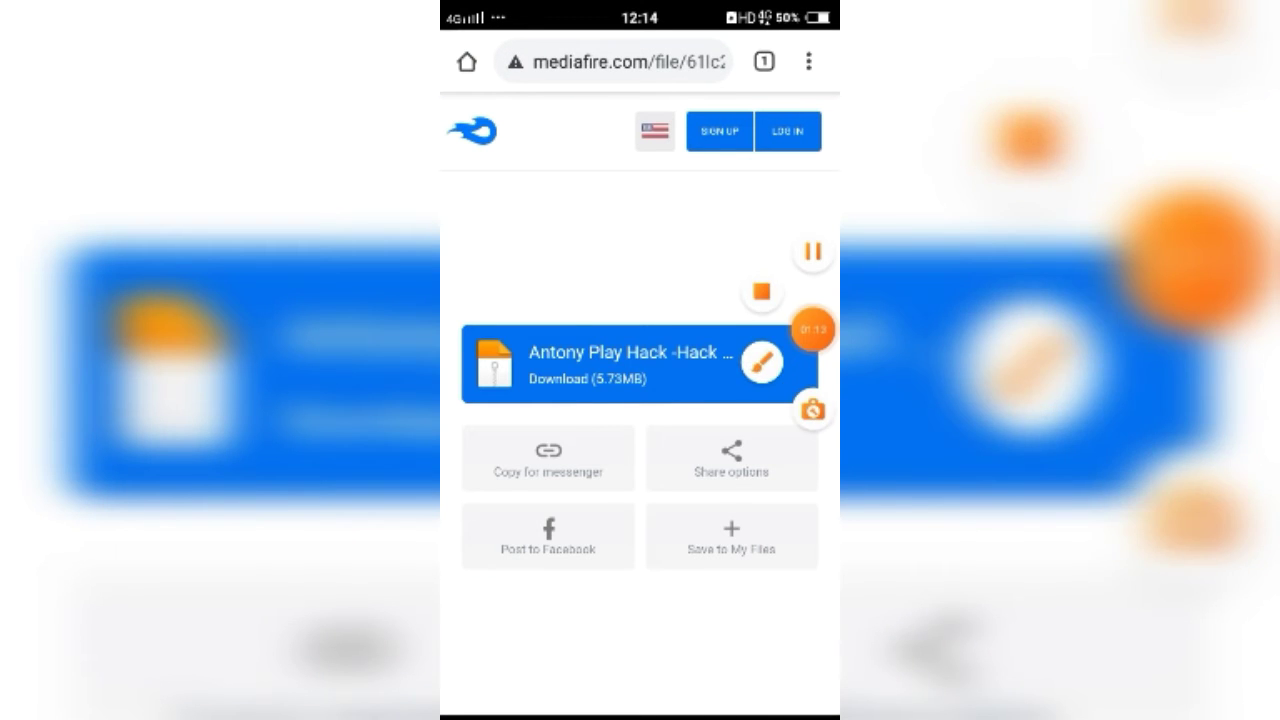
left_click(762, 362)
mouse_move(448, 308)
left_mouse_down()
mouse_move(810, 415)
mouse_move(484, 292)
left_mouse_up()
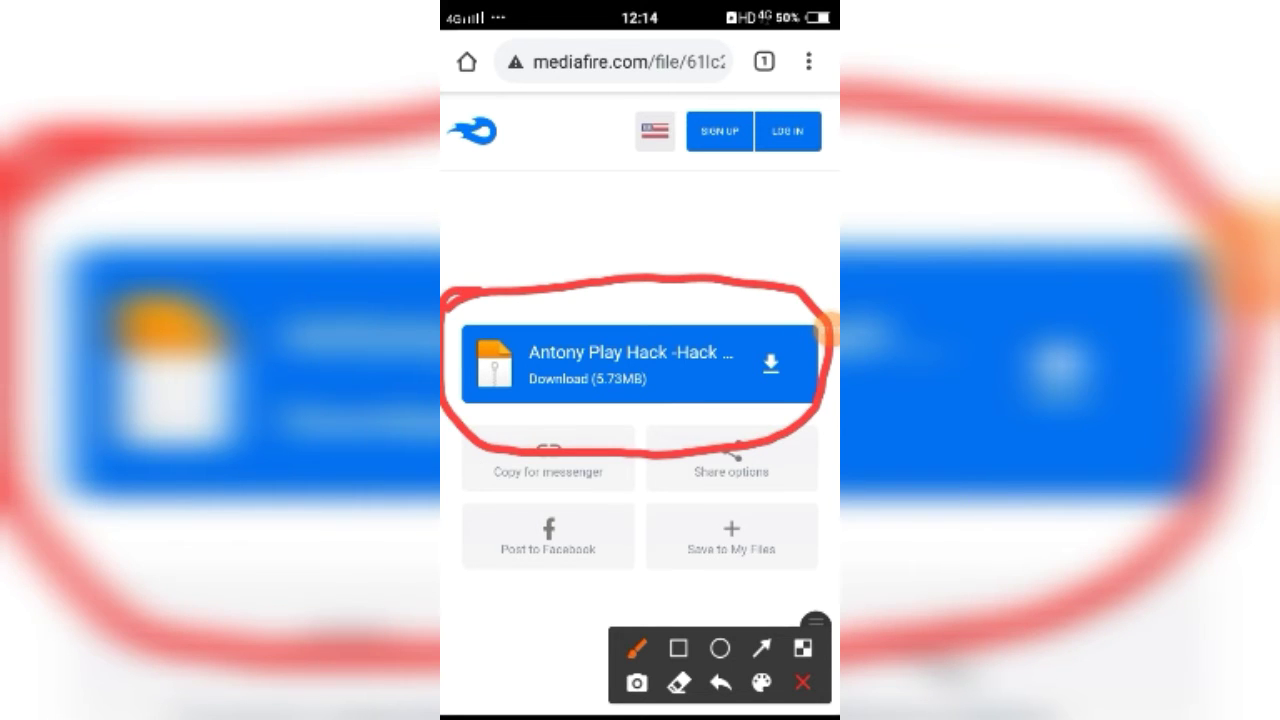
left_click_drag(484, 292, 470, 275)
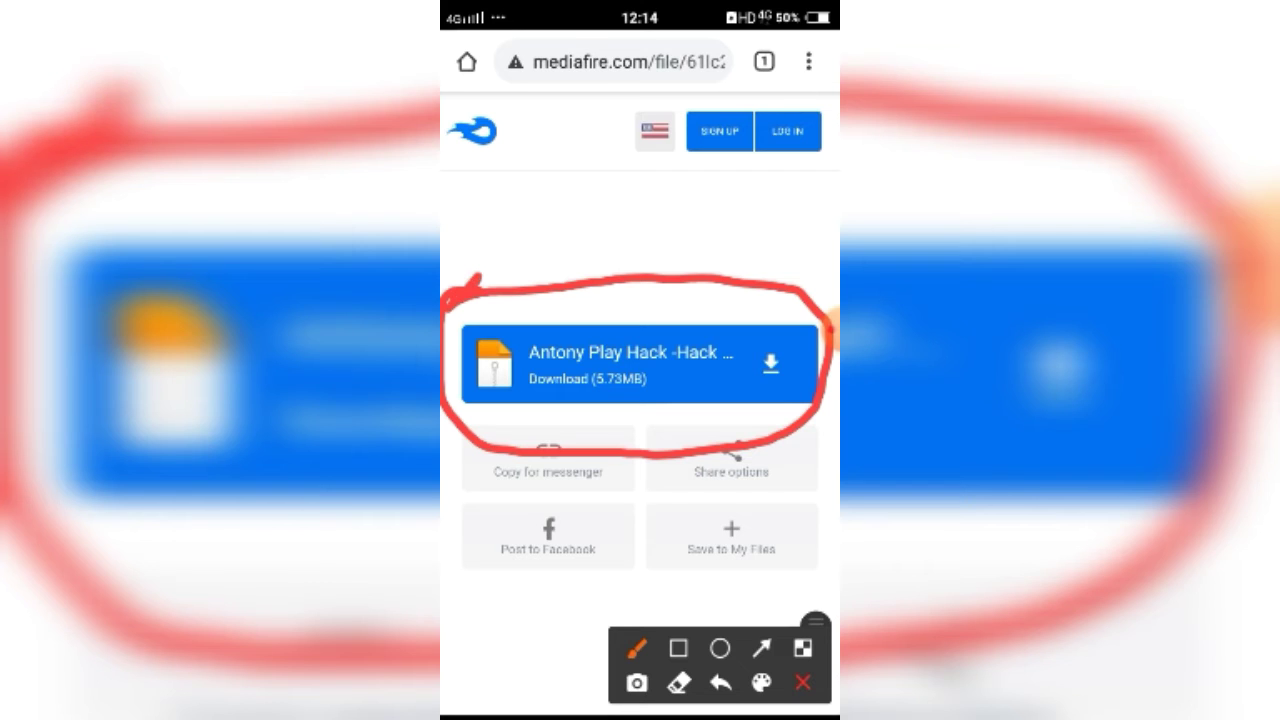
left_click(762, 648)
left_click_drag(792, 555, 778, 410)
left_click_drag(710, 585, 690, 425)
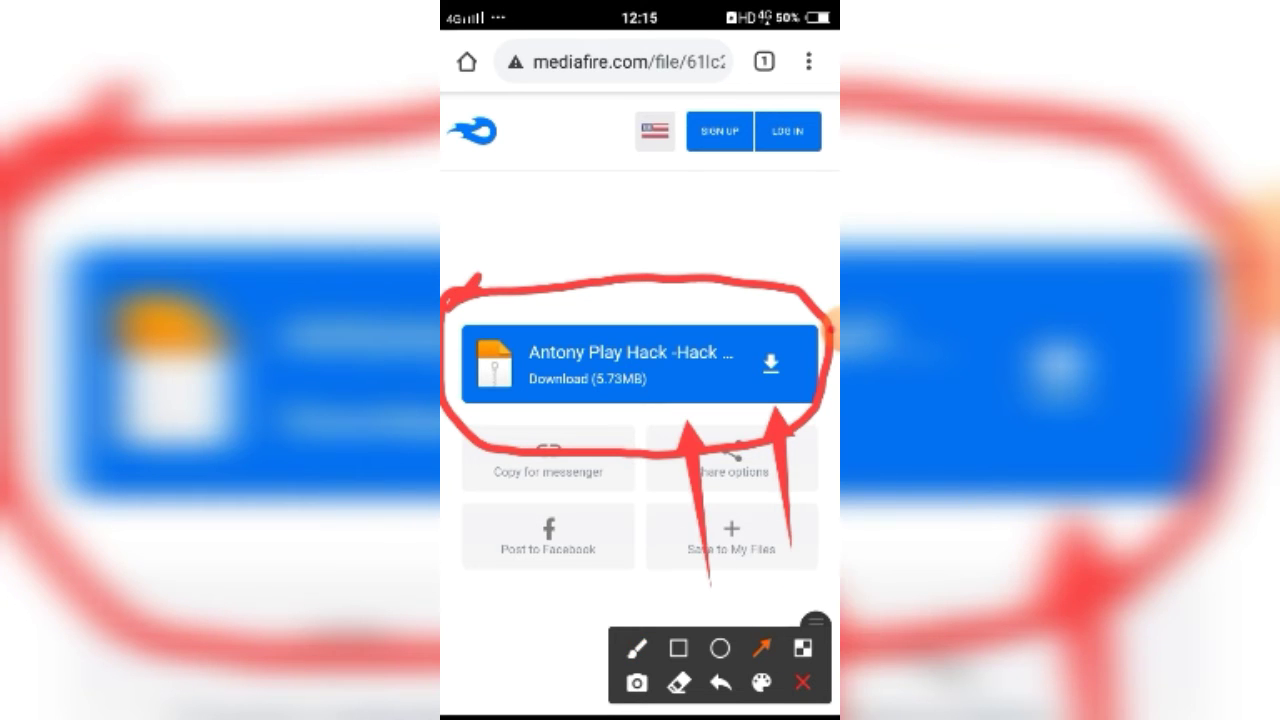
left_click_drag(600, 585, 600, 420)
left_click_drag(525, 590, 520, 400)
left_click(637, 648)
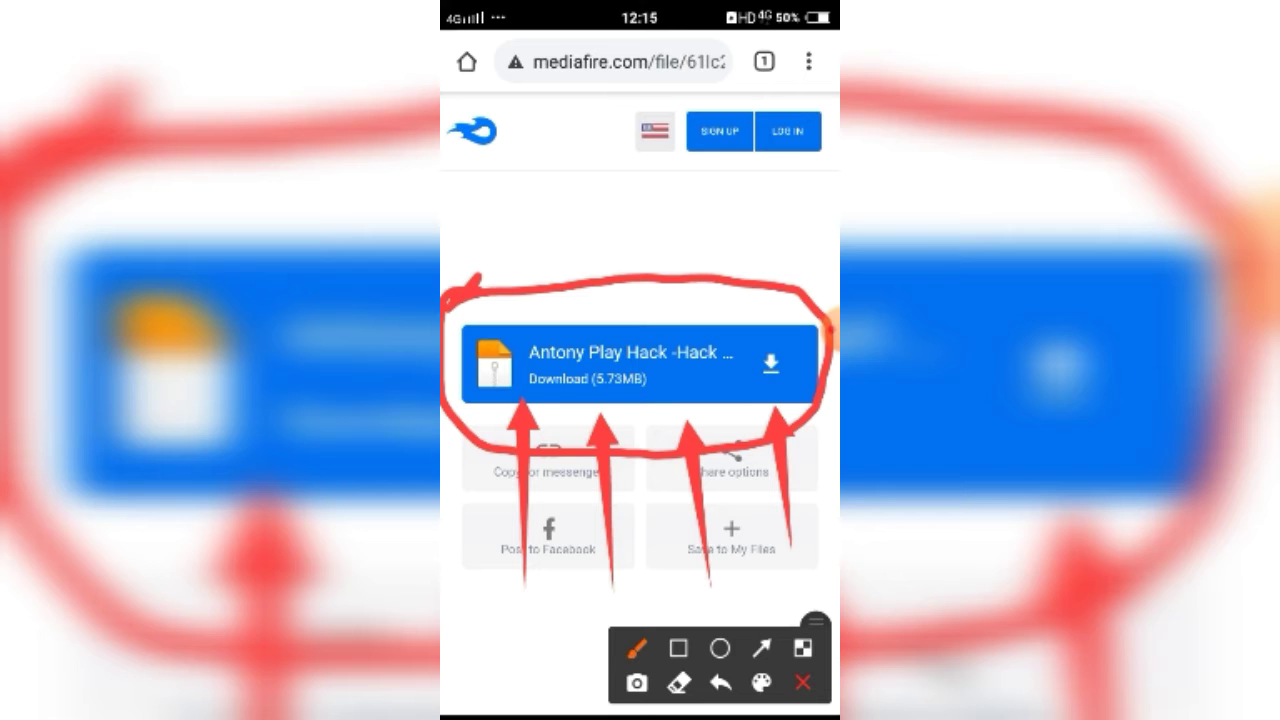
mouse_move(468, 317)
left_mouse_down()
mouse_move(812, 320)
mouse_move(490, 318)
mouse_move(800, 212)
left_mouse_up()
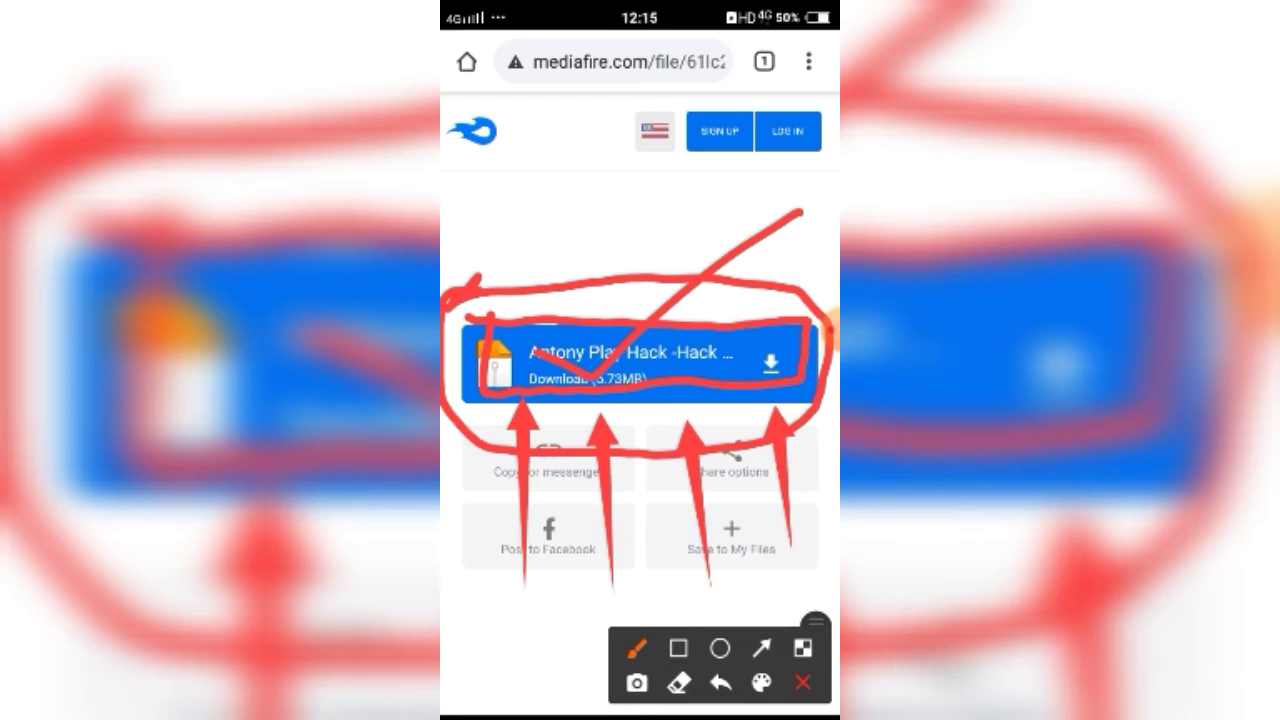
left_click(803, 683)
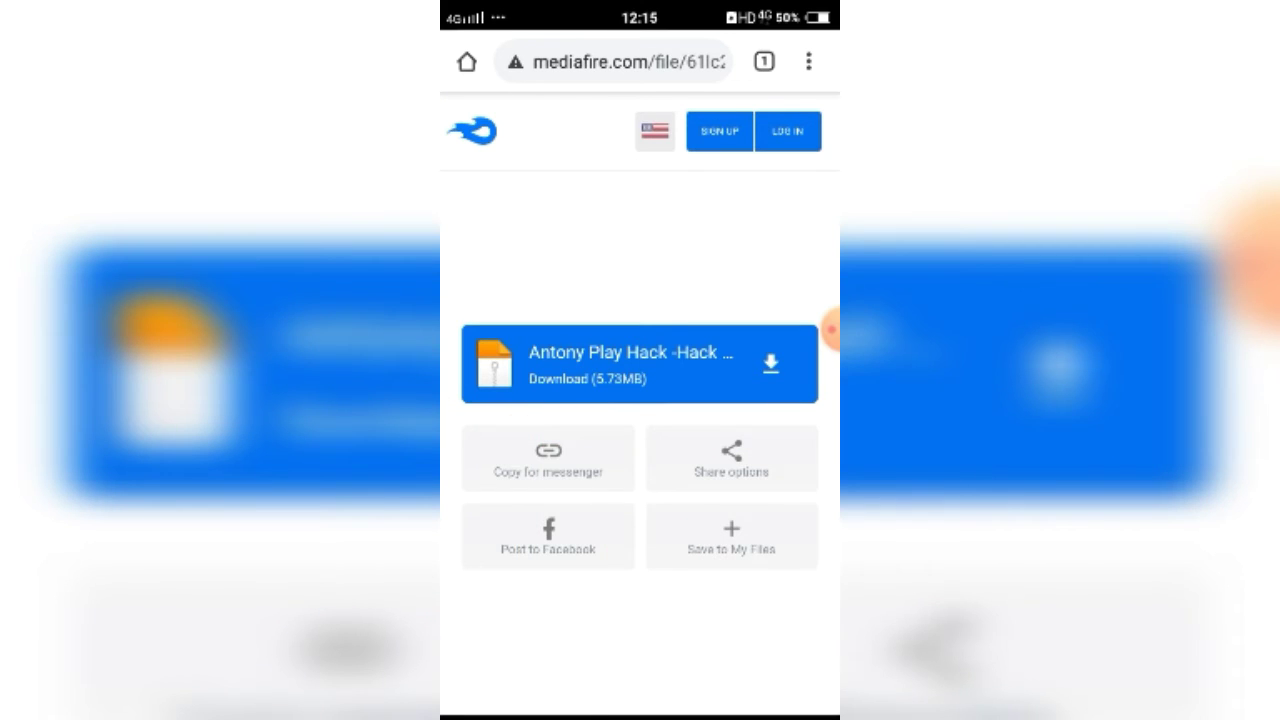
Download Antony Play Hack -Hack Rom Evilchu.zip again, confirming the repeat-download prompt
left_click(640, 364)
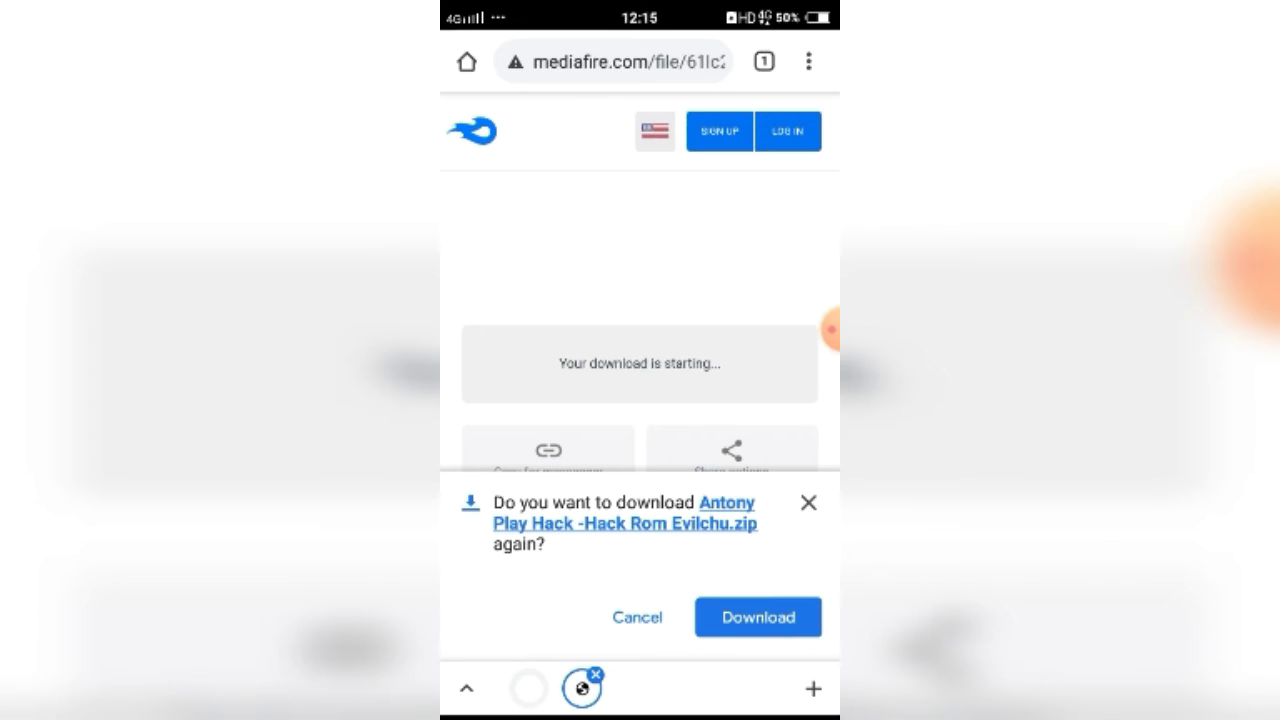
left_click(758, 617)
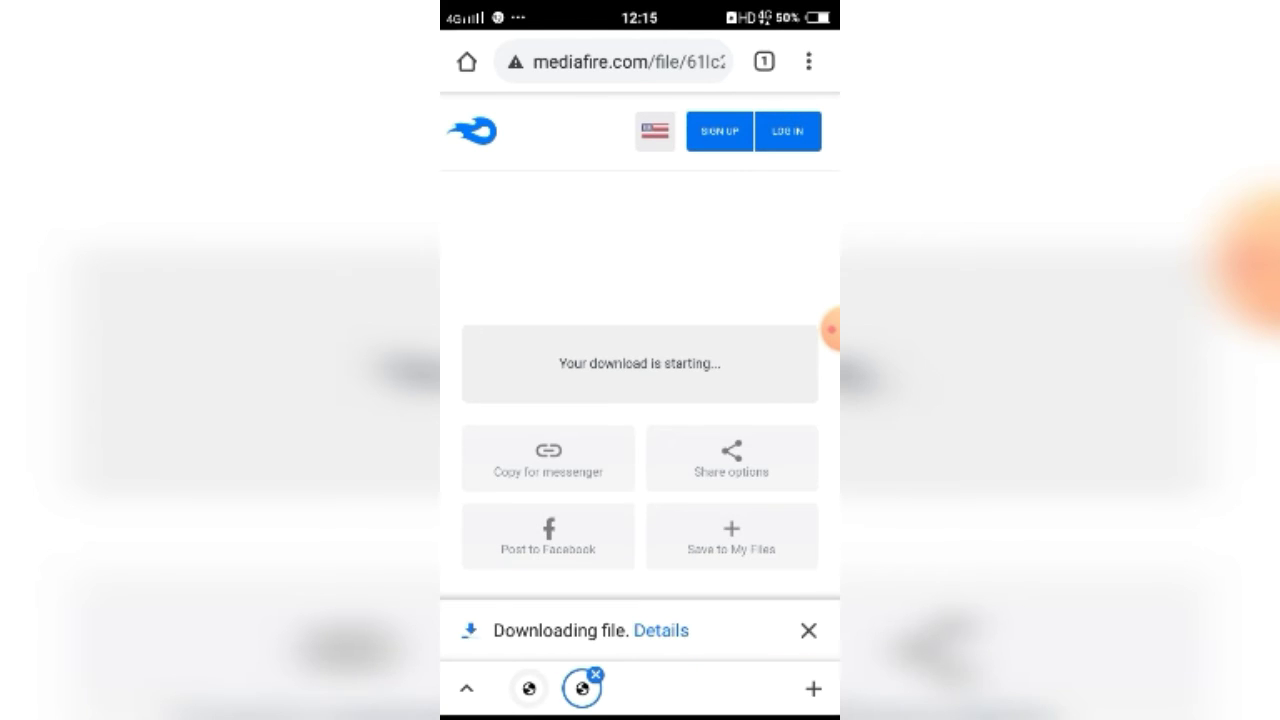
left_click(808, 61)
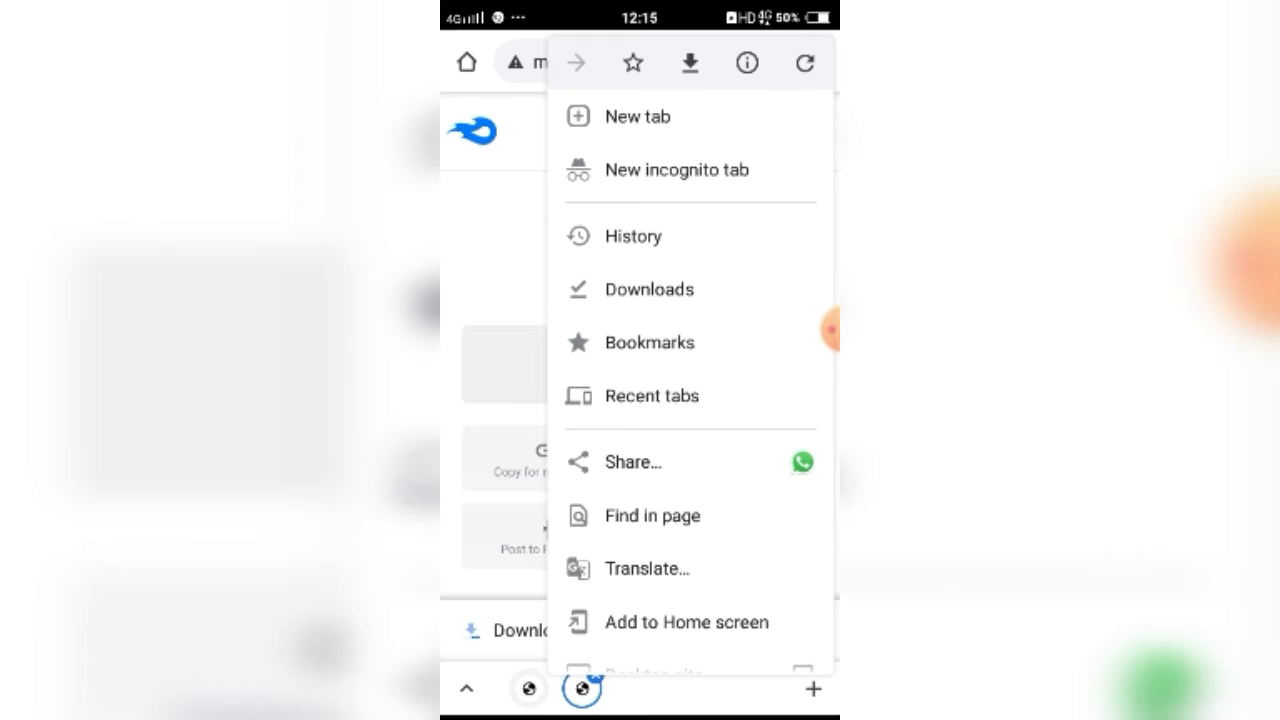
In Downloads, cancel the in-progress 9.apk and duplicate Antony Play Hack downloads
left_click(660, 630)
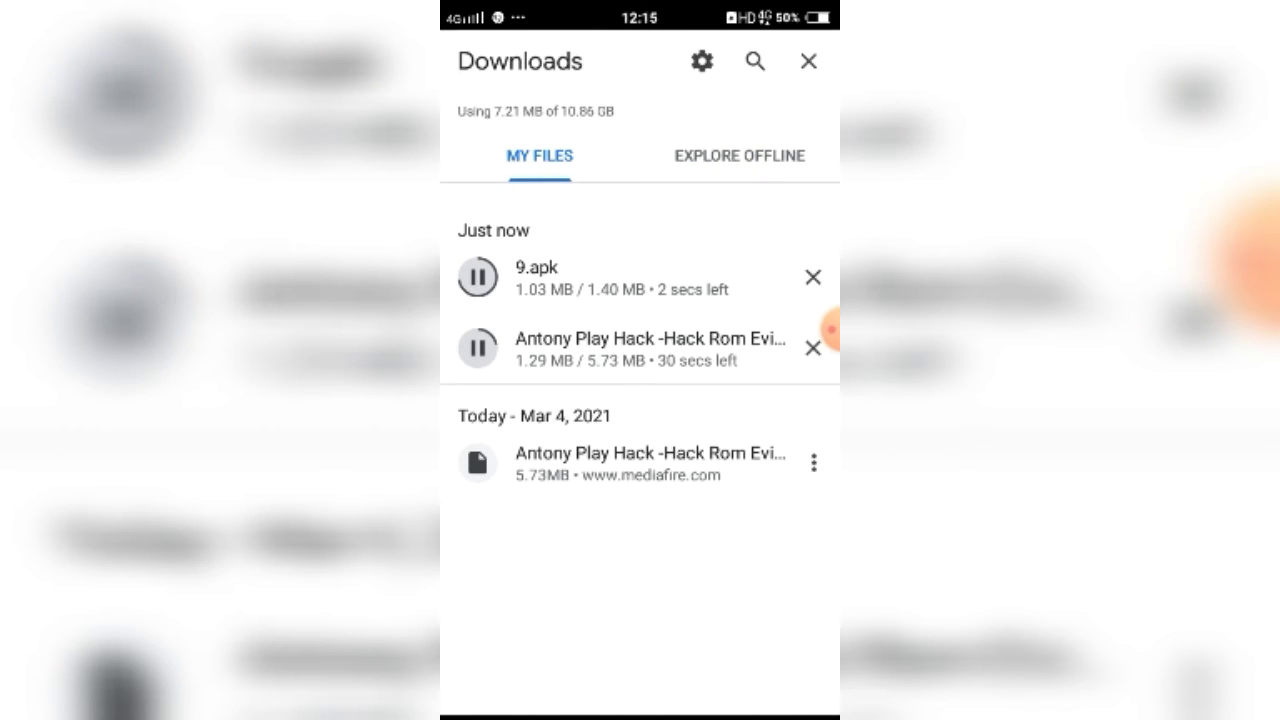
left_click(477, 277)
left_click(813, 277)
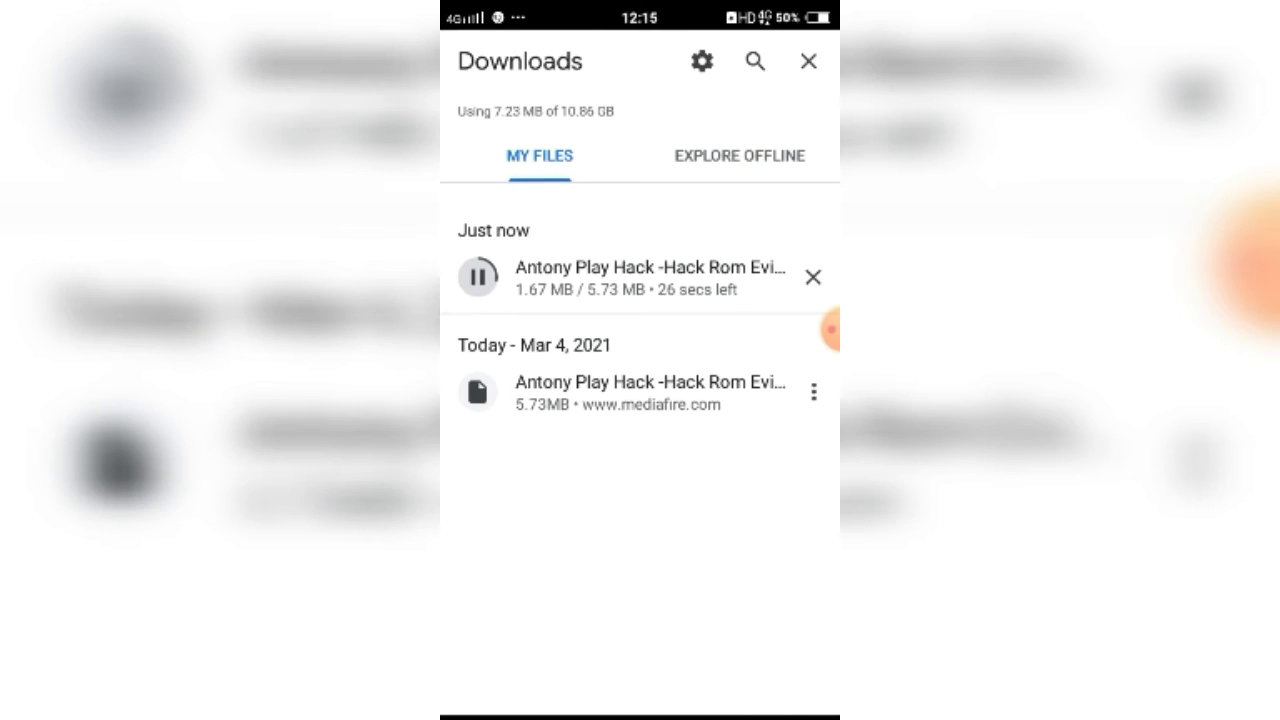
left_click(620, 392)
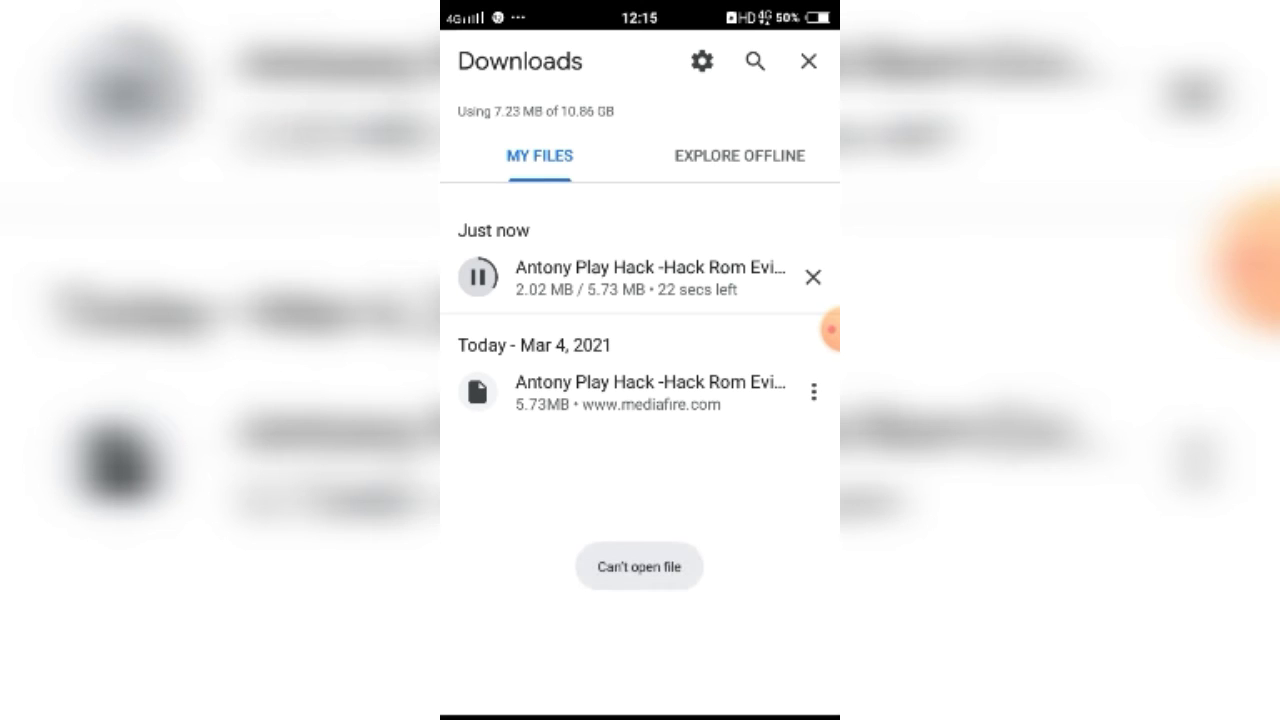
left_click(813, 277)
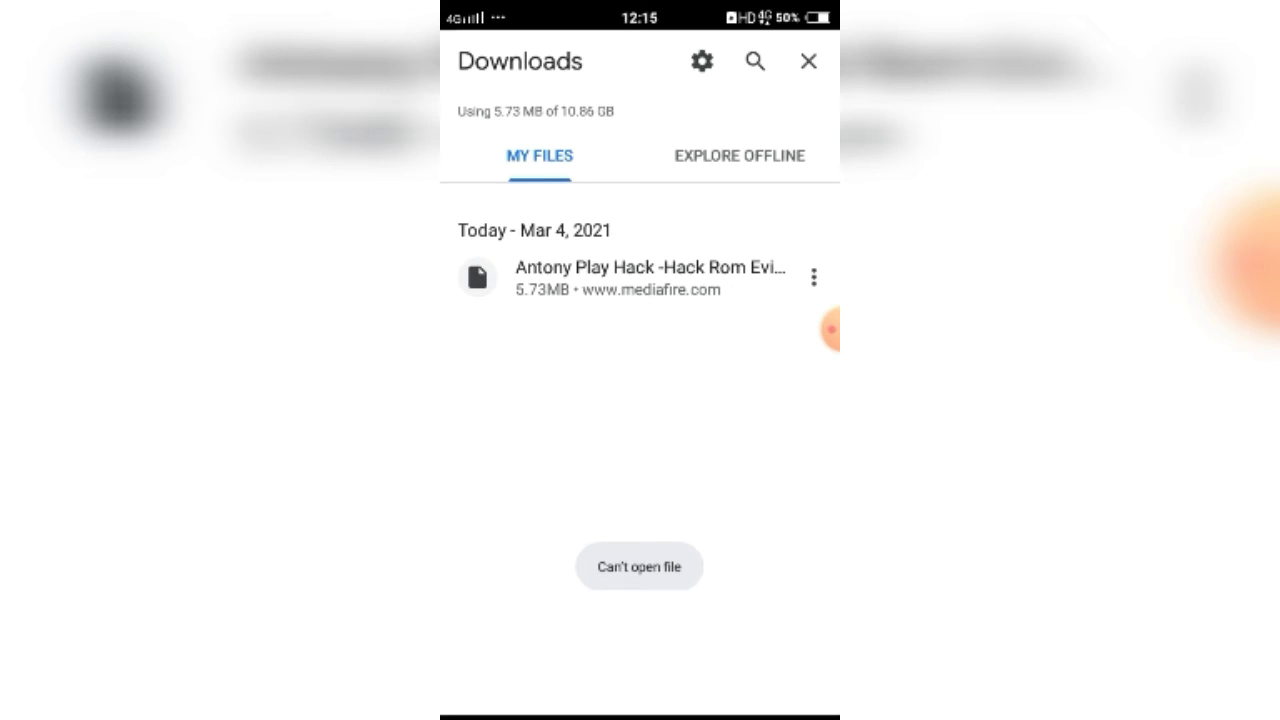
Clear the remaining download entries, leaving only the 5.73 MB Antony Play Hack zip listed
left_click(813, 277)
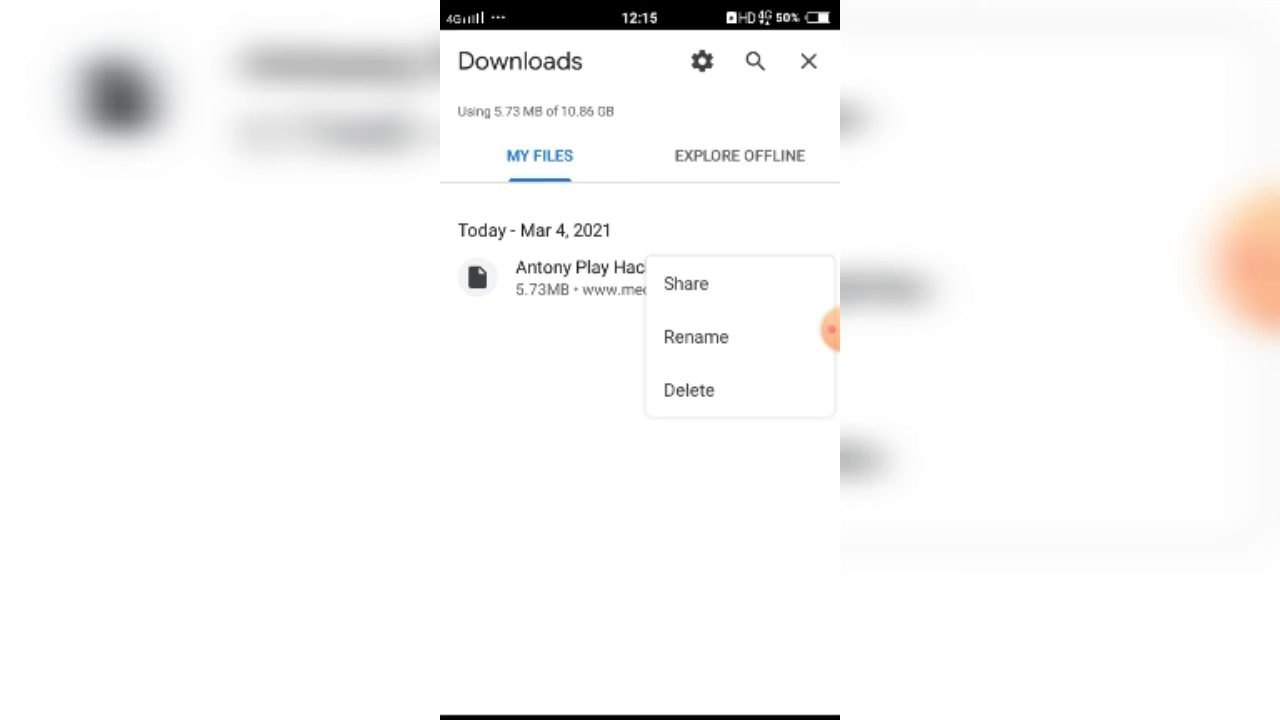
left_click(620, 450)
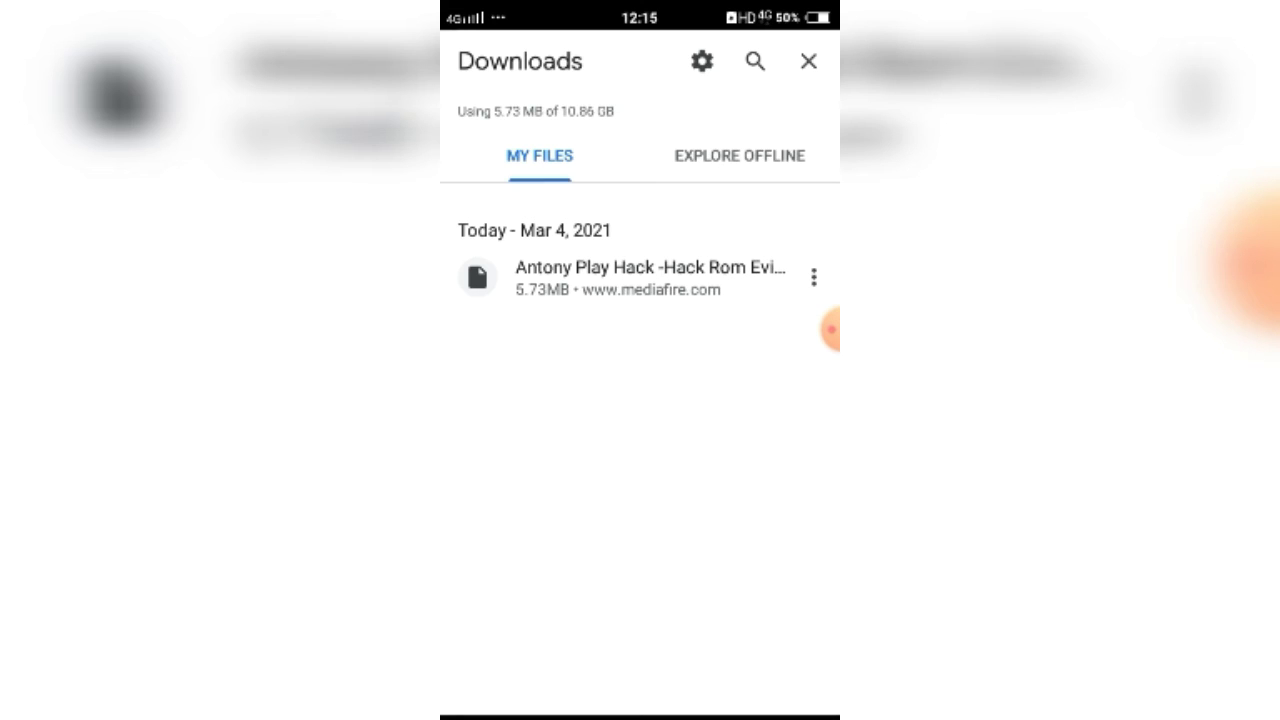
left_click(831, 329)
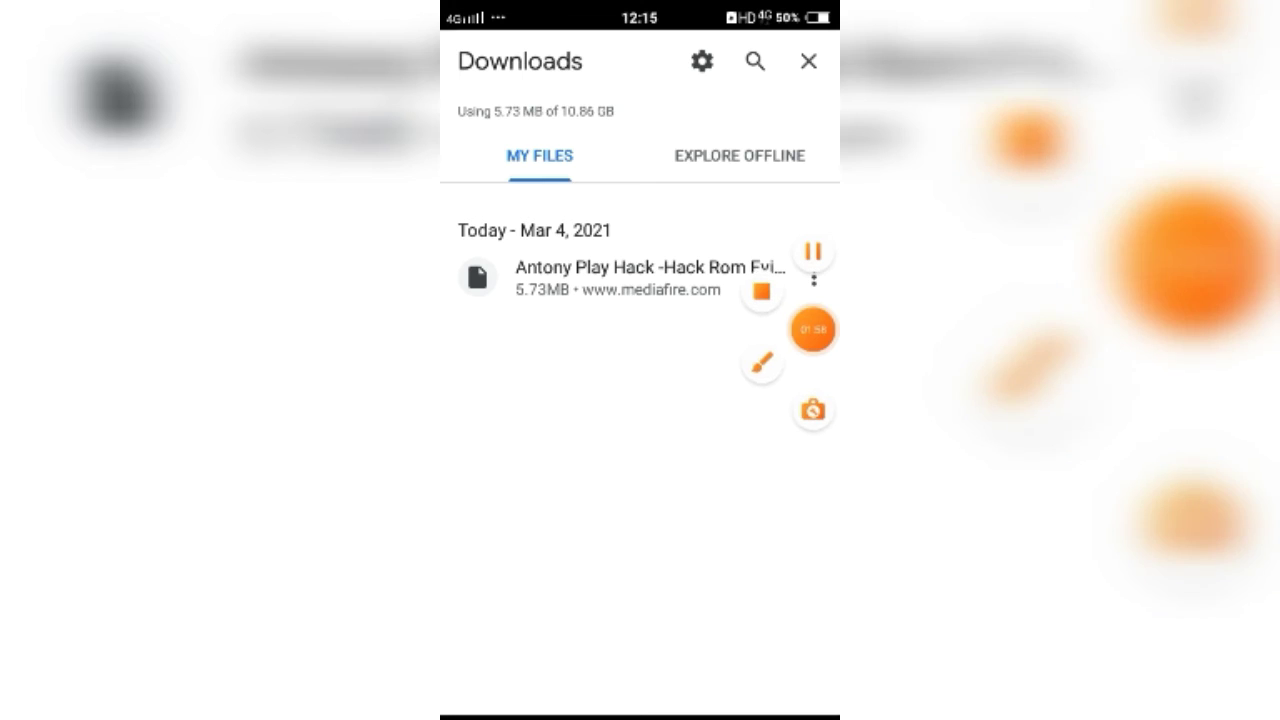
left_click(813, 329)
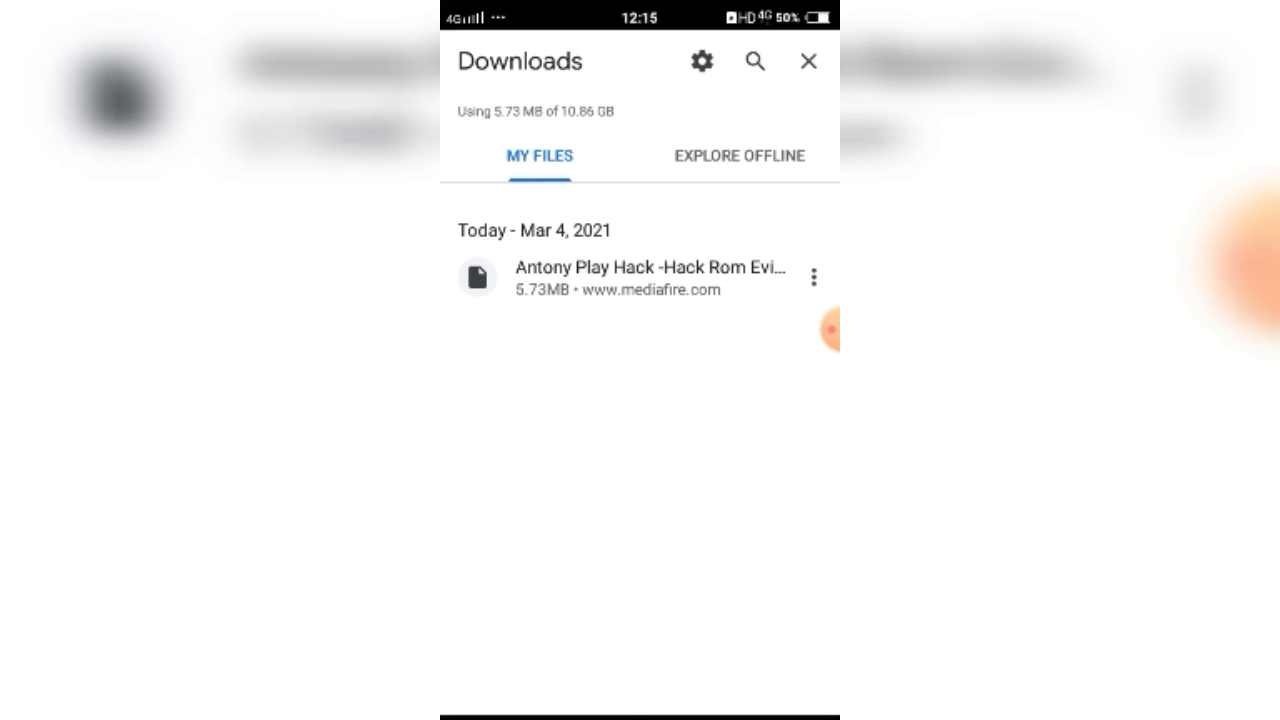
left_click(830, 330)
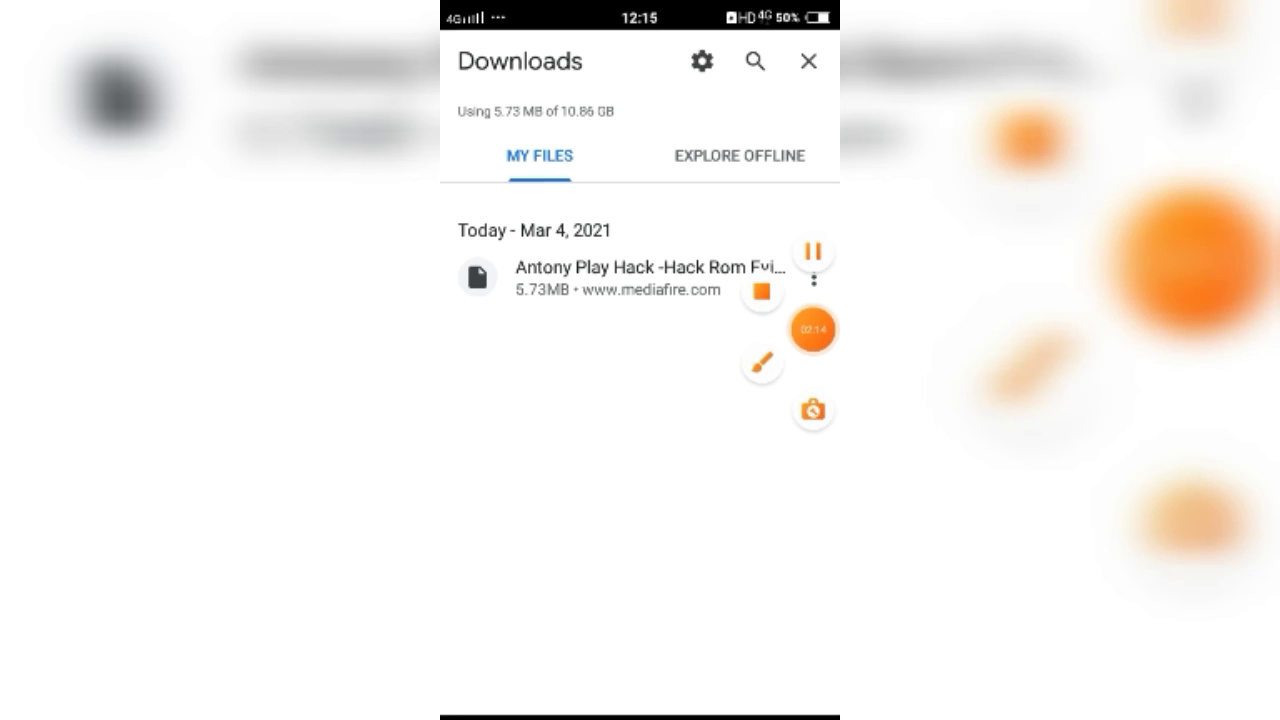
left_click(813, 329)
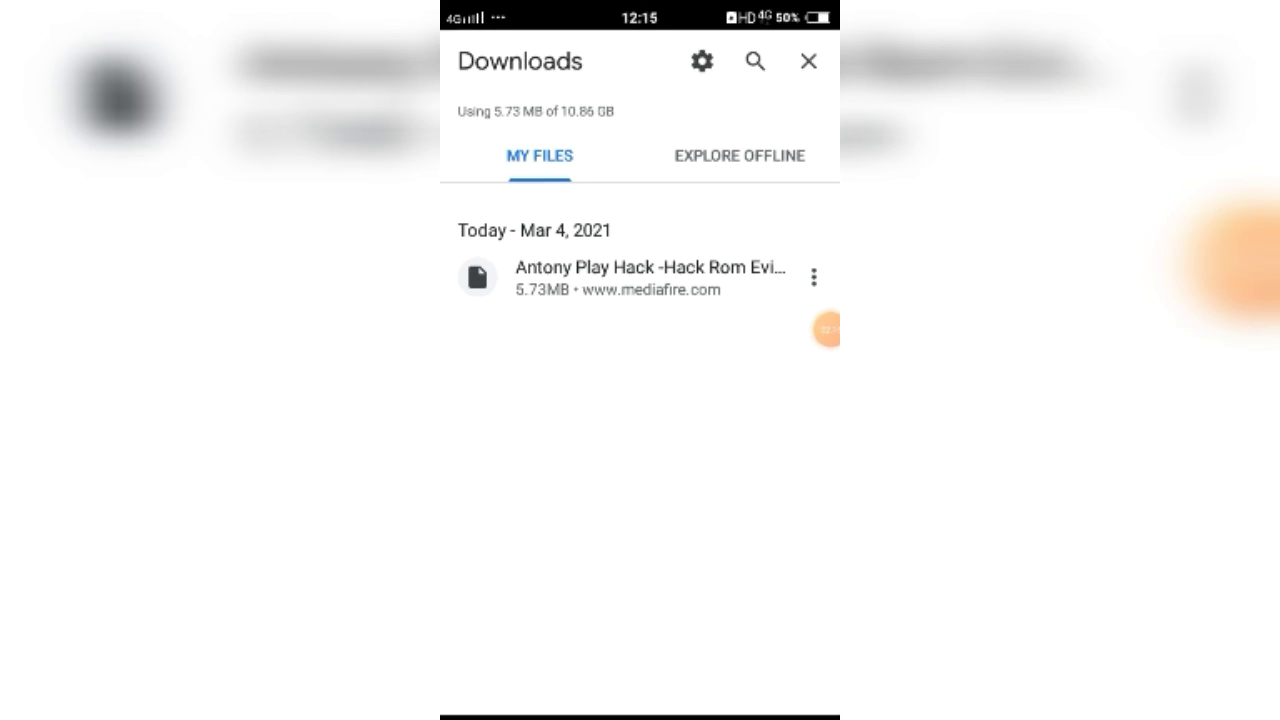
left_click(830, 330)
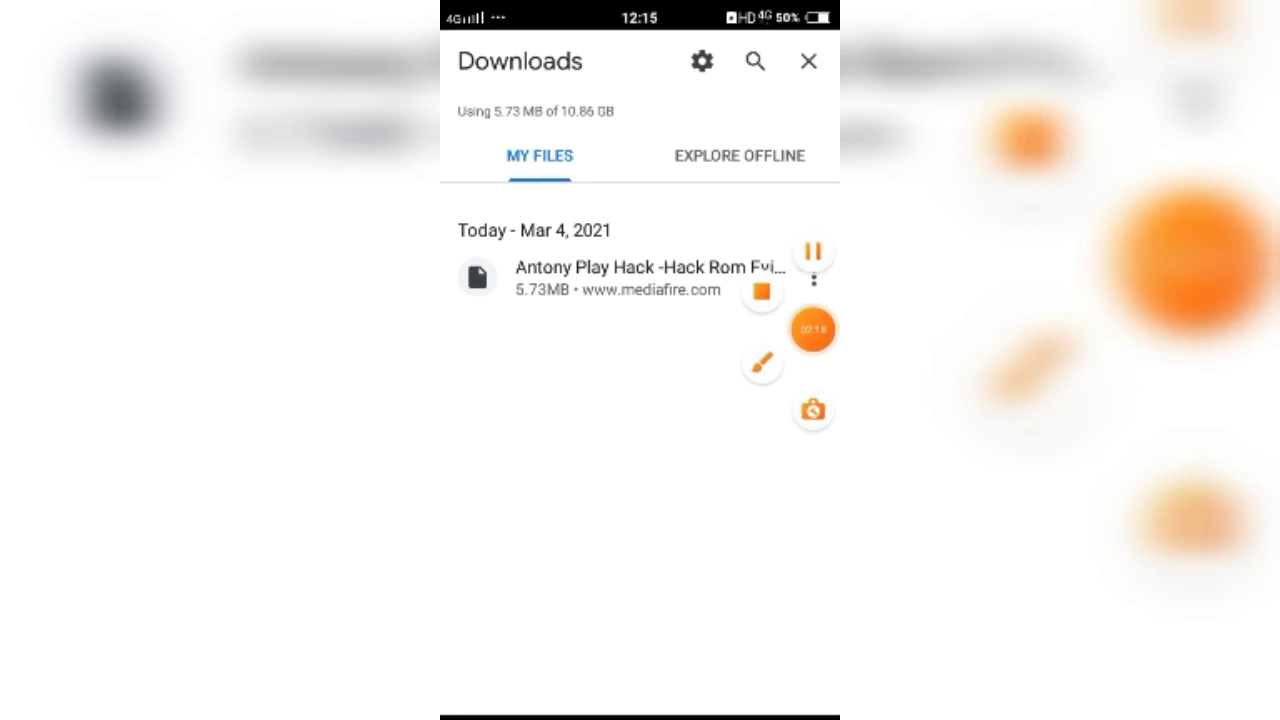